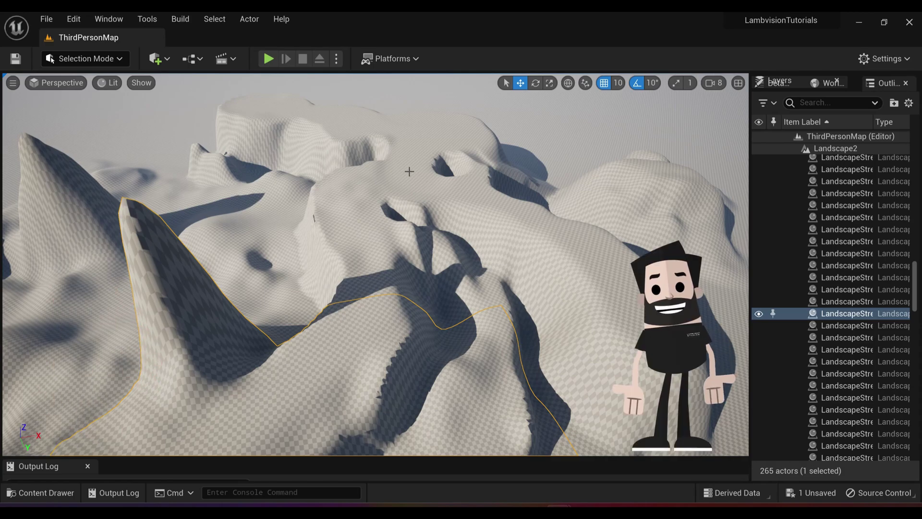
# Create a new level from the Basic template and orbit to a top-down floor view.
pyautogui.click(46, 22)
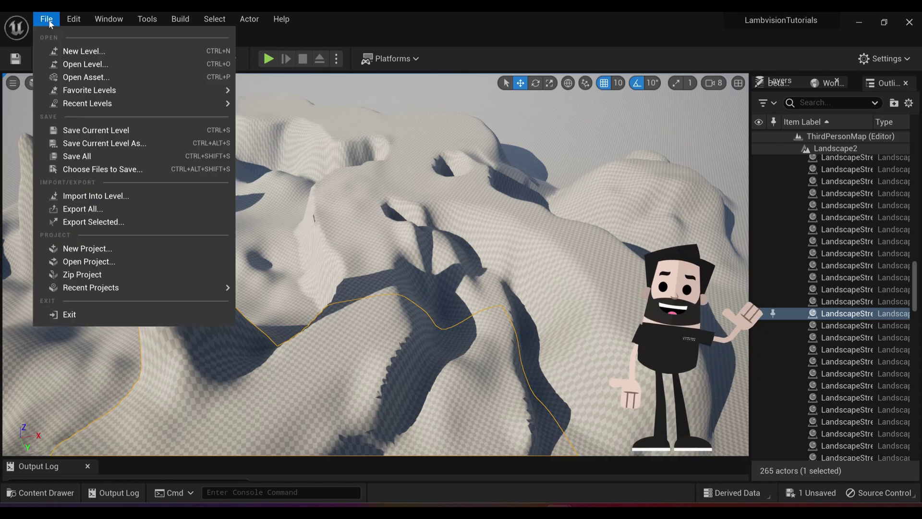
pyautogui.click(65, 50)
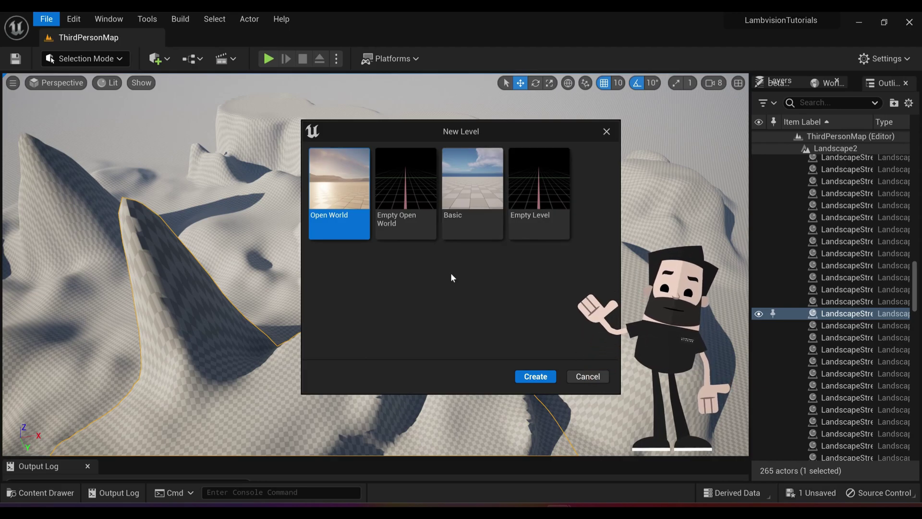
pyautogui.click(453, 169)
pyautogui.click(528, 376)
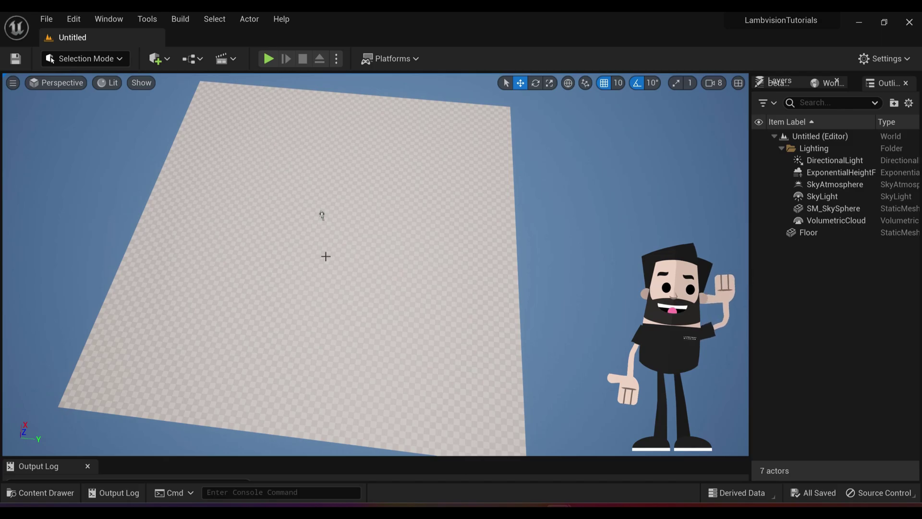
pyautogui.moveTo(368, 297); pyautogui.dragTo(461, 288, button='right')
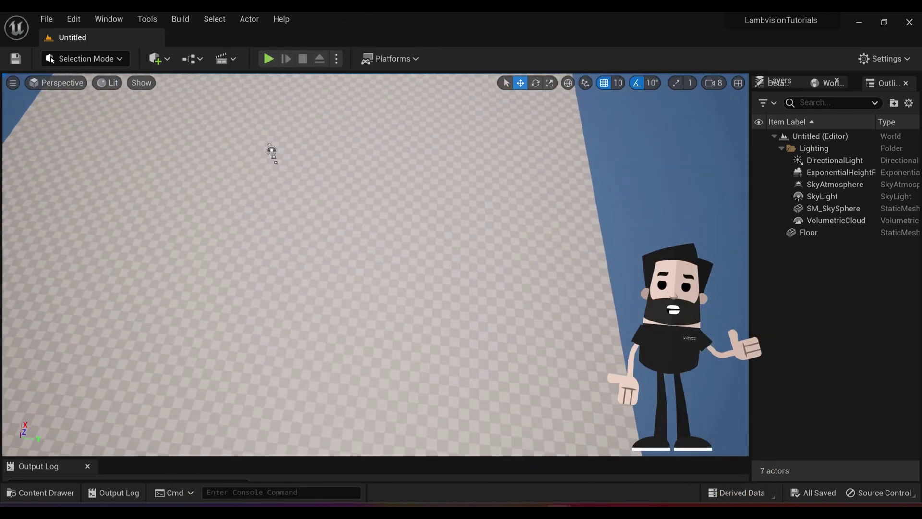
pyautogui.moveTo(333, 259); pyautogui.dragTo(359, 216, button='right')
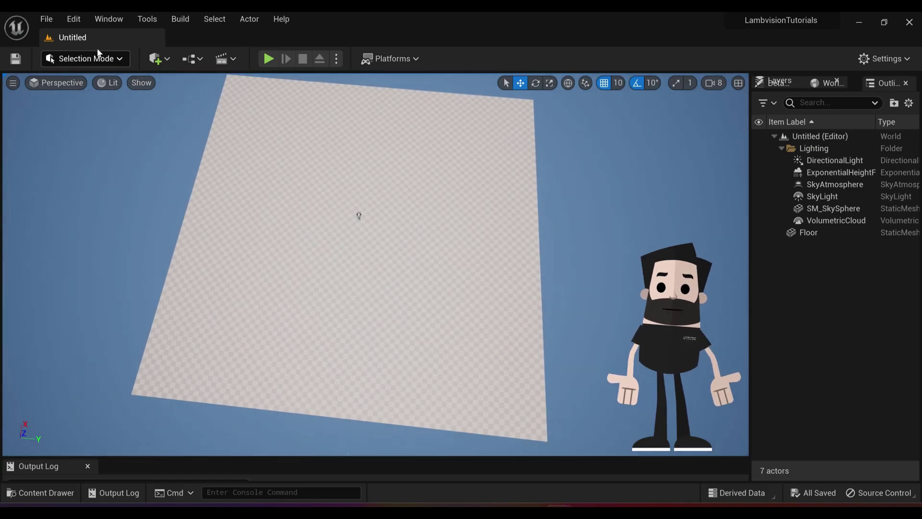
# Save the new level as TestMap1 in the Content > ThirdPerson > Maps folder.
pyautogui.click(48, 21)
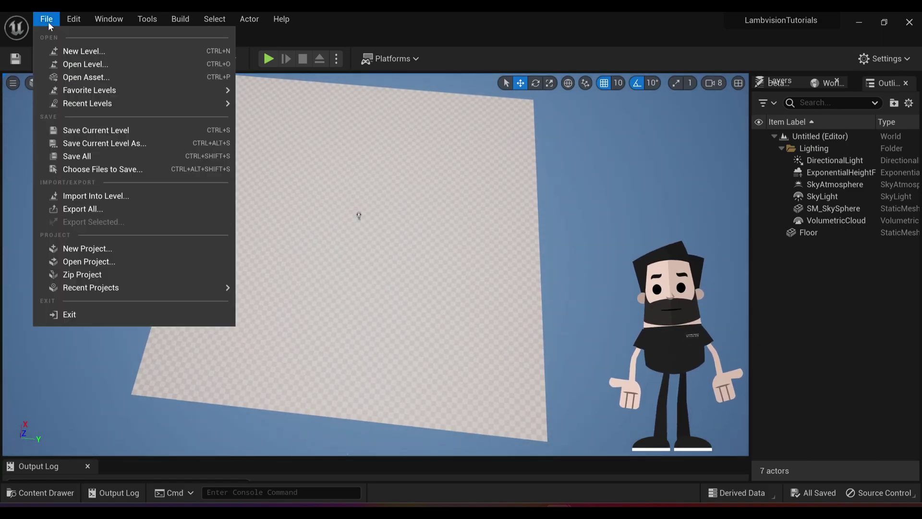
pyautogui.click(102, 143)
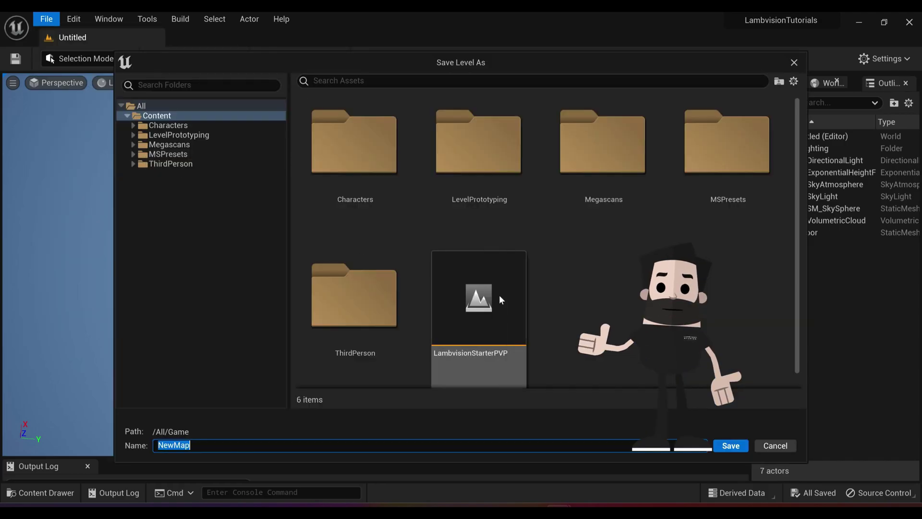
pyautogui.click(211, 116)
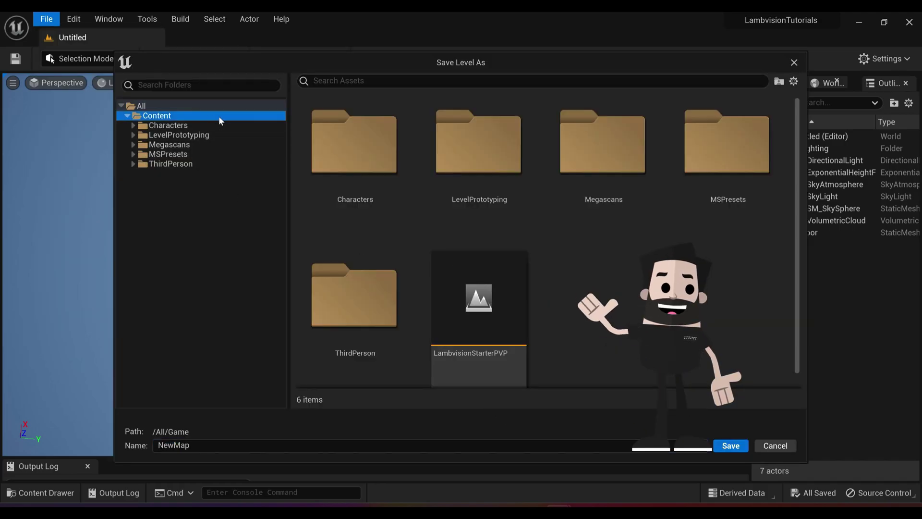
pyautogui.doubleClick(351, 266)
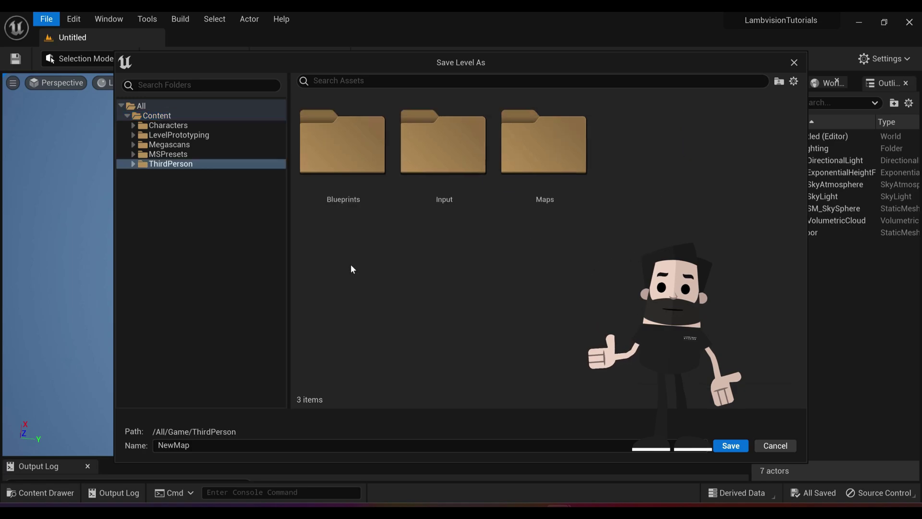
pyautogui.doubleClick(514, 170)
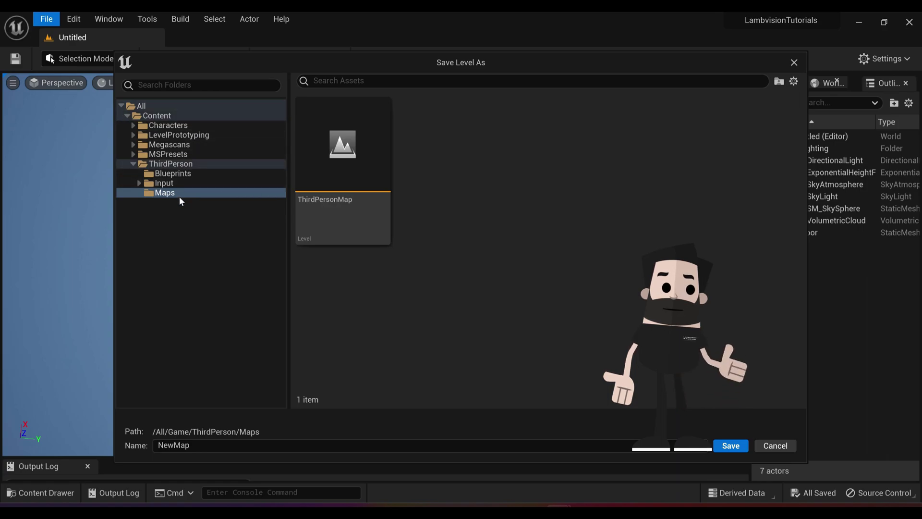
pyautogui.moveTo(362, 166)
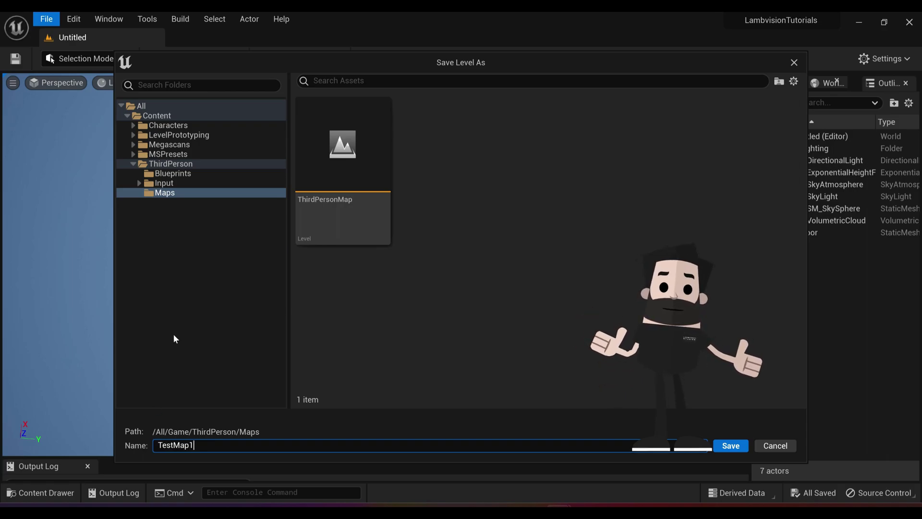
pyautogui.click(730, 447)
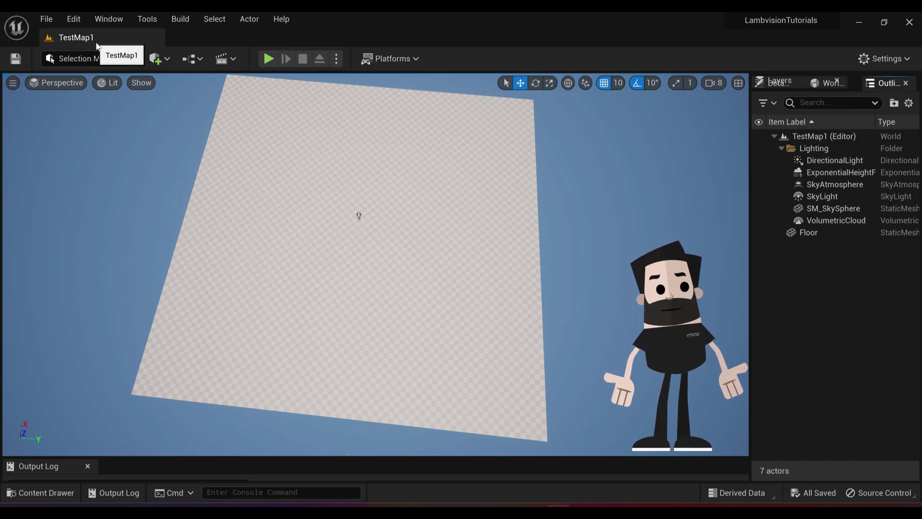
# Launch Quixel Bridge from the quick-add menu, maximize its window, then restore it.
pyautogui.click(164, 62)
pyautogui.click(188, 106)
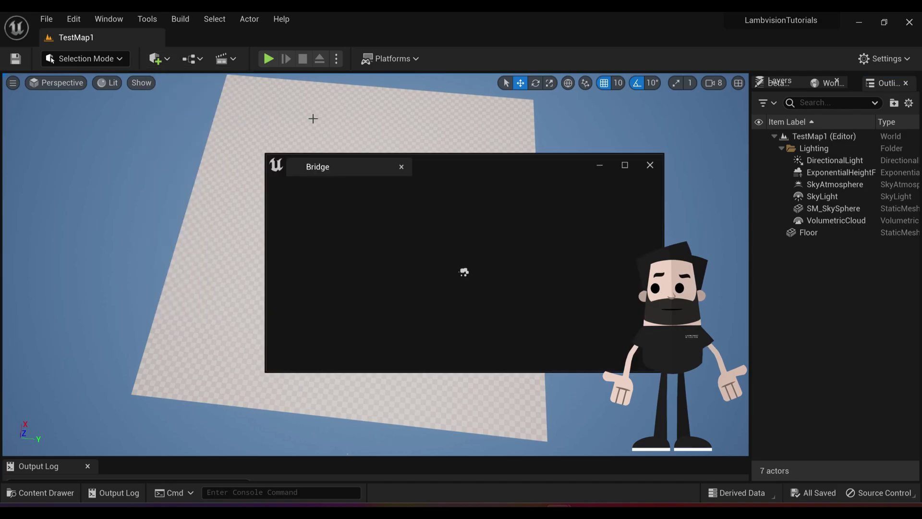
pyautogui.click(625, 165)
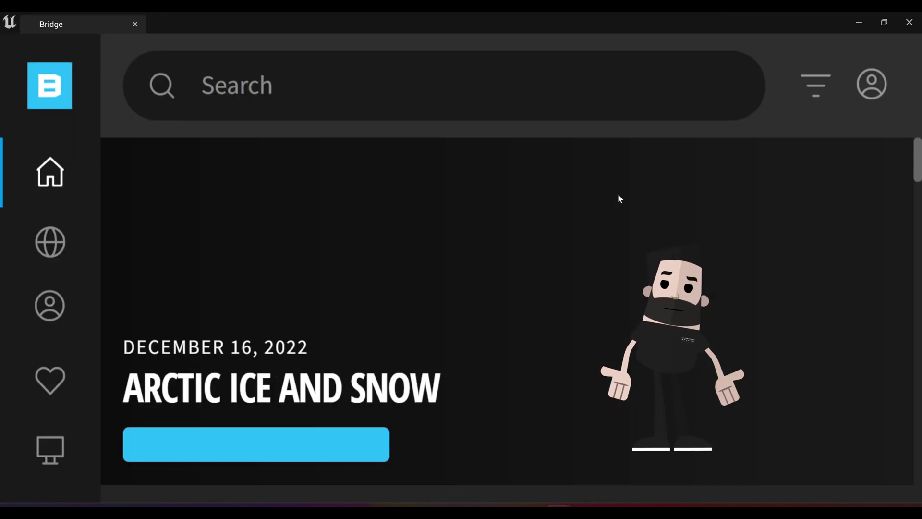
pyautogui.click(884, 22)
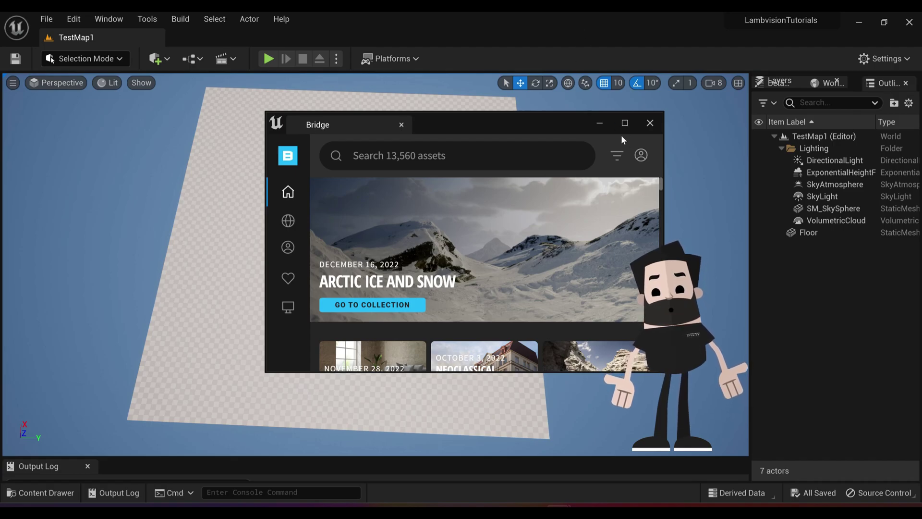
# Open and close the Bridge account menu, then open the Arctic Ice and Snow collection.
pyautogui.click(641, 155)
pyautogui.click(533, 275)
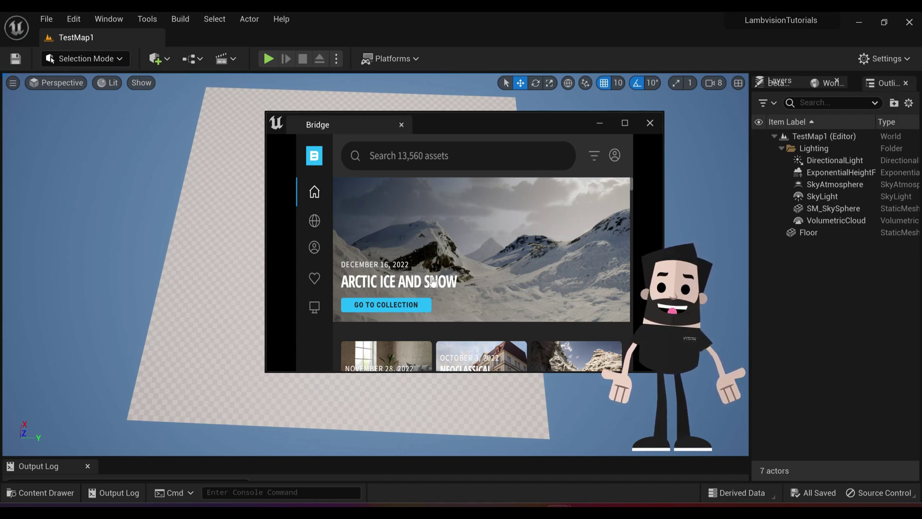
pyautogui.scroll(-3, 448, 283)
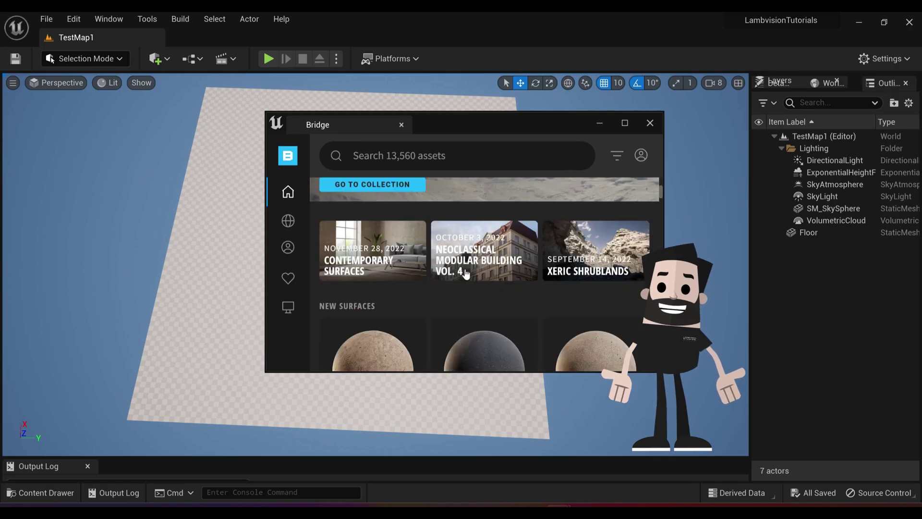
pyautogui.click(625, 122)
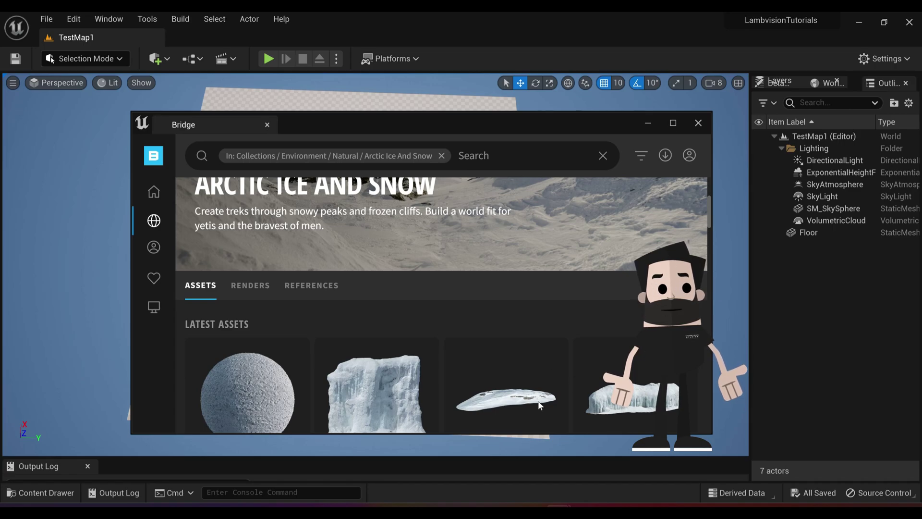
# Browse the collection's ice and snow assets and maximize the Bridge window.
pyautogui.scroll(-5, 505, 371)
pyautogui.scroll(-1, 540, 364)
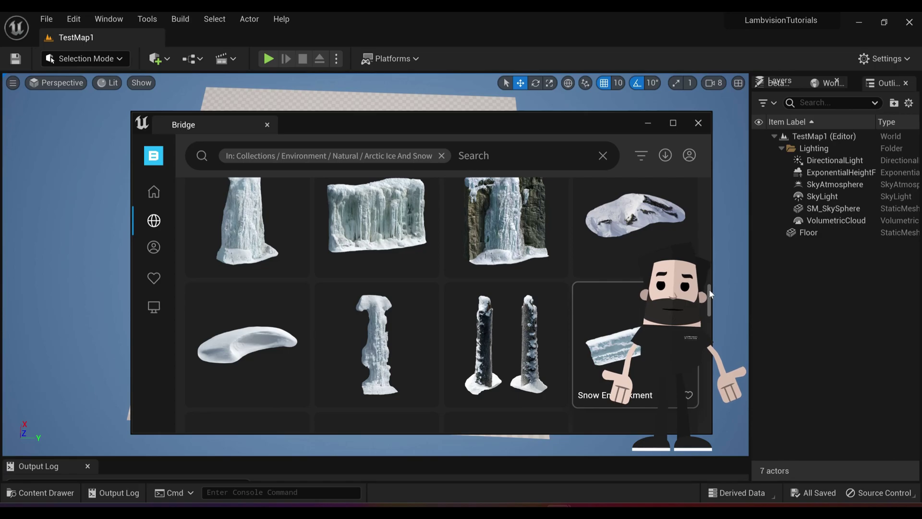
pyautogui.scroll(-5, 708, 289)
pyautogui.moveTo(711, 299); pyautogui.dragTo(715, 300)
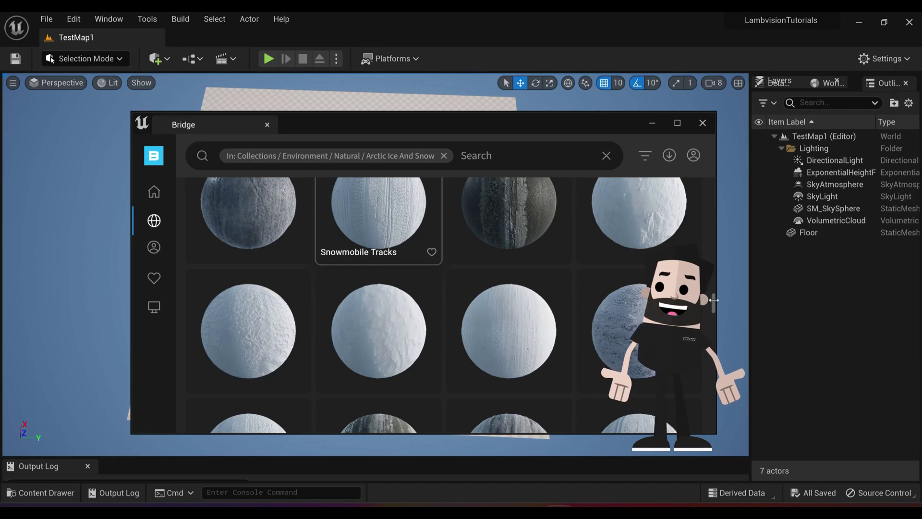
pyautogui.scroll(5, 713, 299)
pyautogui.scroll(-3, 713, 308)
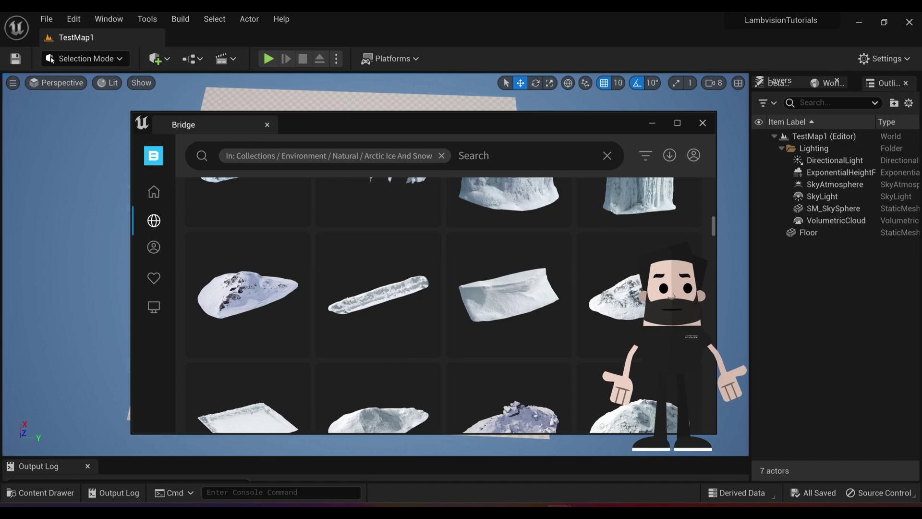
pyautogui.scroll(-2, 624, 302)
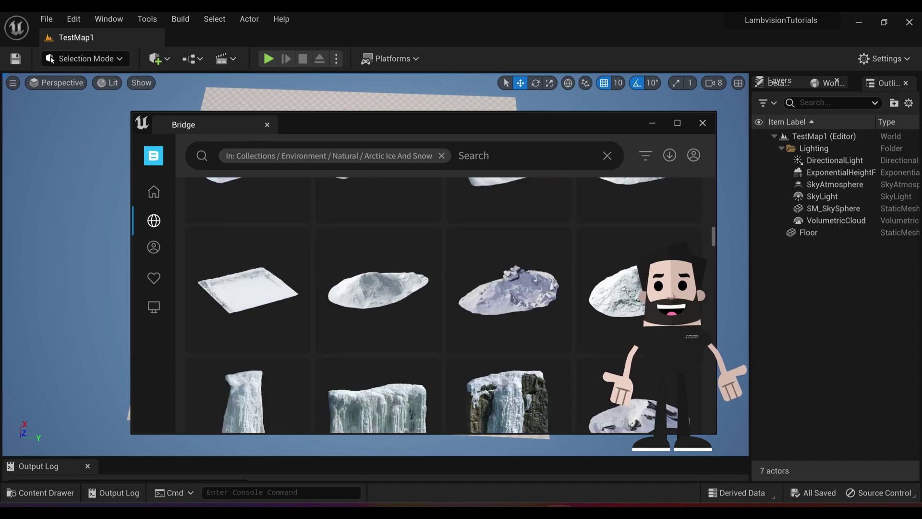
pyautogui.click(676, 124)
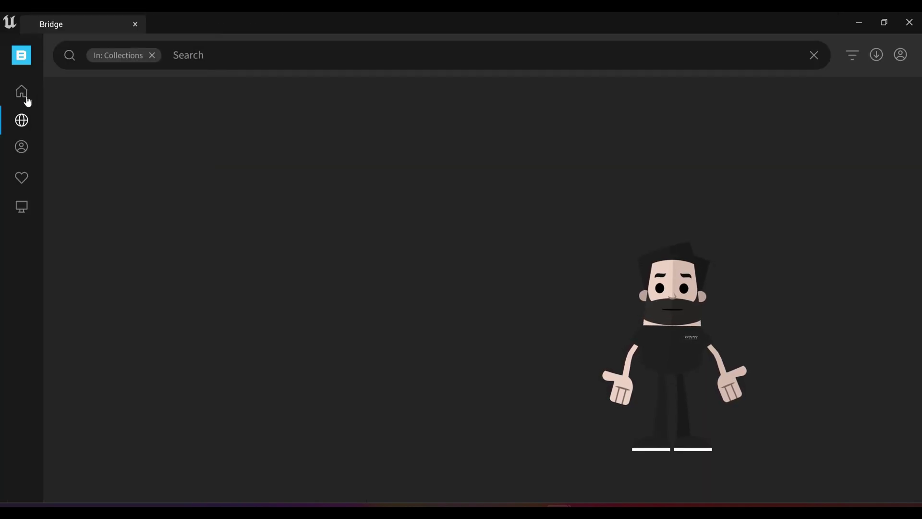
# Return to Bridge Home, search for 'barrel', and scroll down through the results.
pyautogui.click(26, 99)
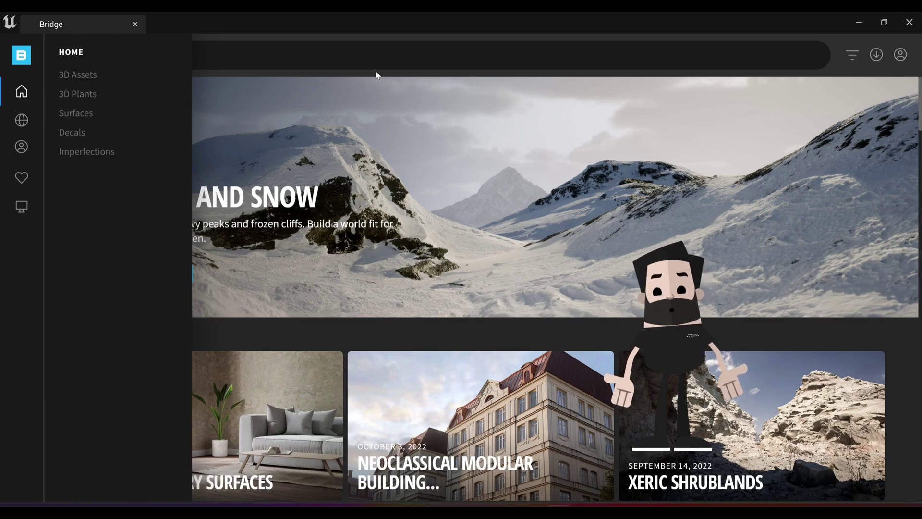
pyautogui.click(144, 54)
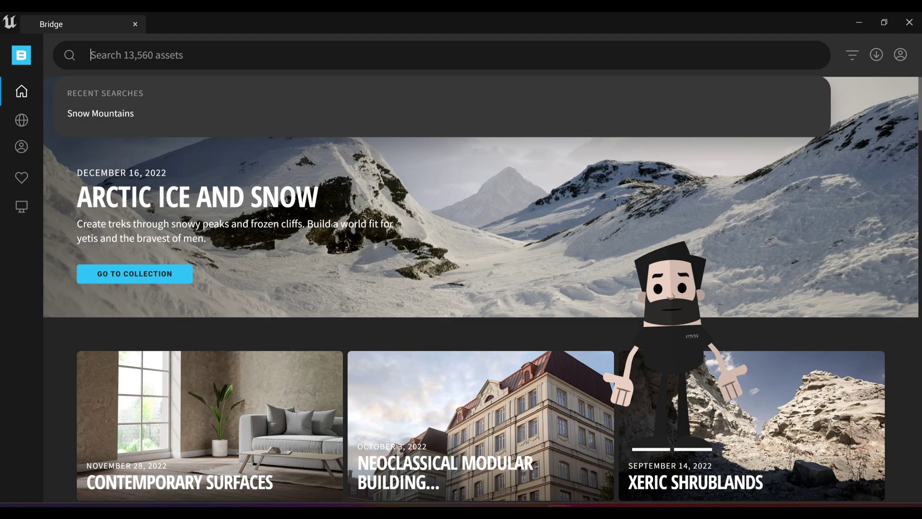
pyautogui.write('barrel')
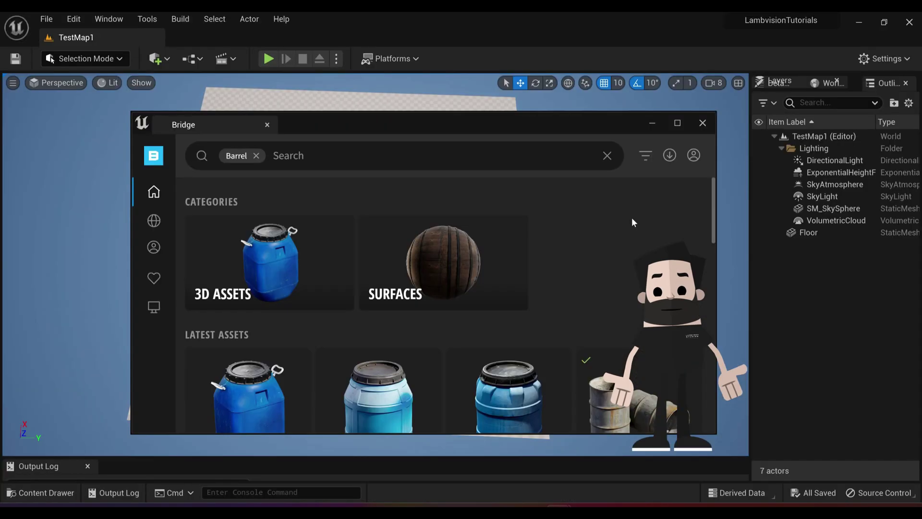
pyautogui.scroll(-3, 661, 217)
pyautogui.moveTo(713, 211); pyautogui.dragTo(719, 186)
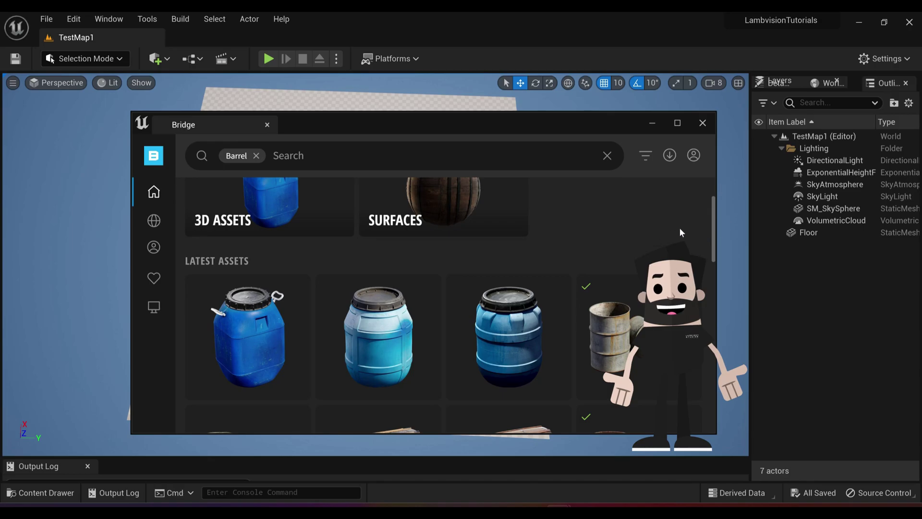
pyautogui.scroll(-5, 713, 216)
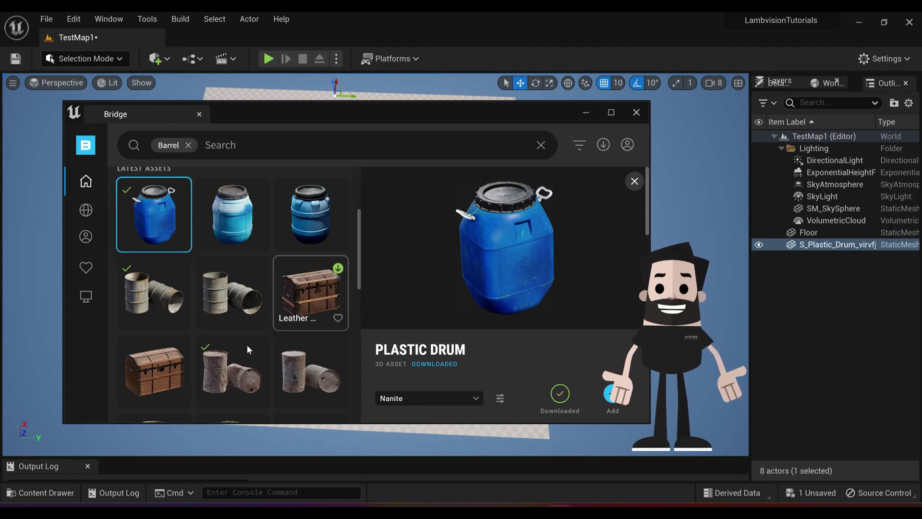
# Move Bridge aside and drop the Rusty Metal Barrel onto the level floor.
pyautogui.moveTo(309, 114); pyautogui.dragTo(696, 139)
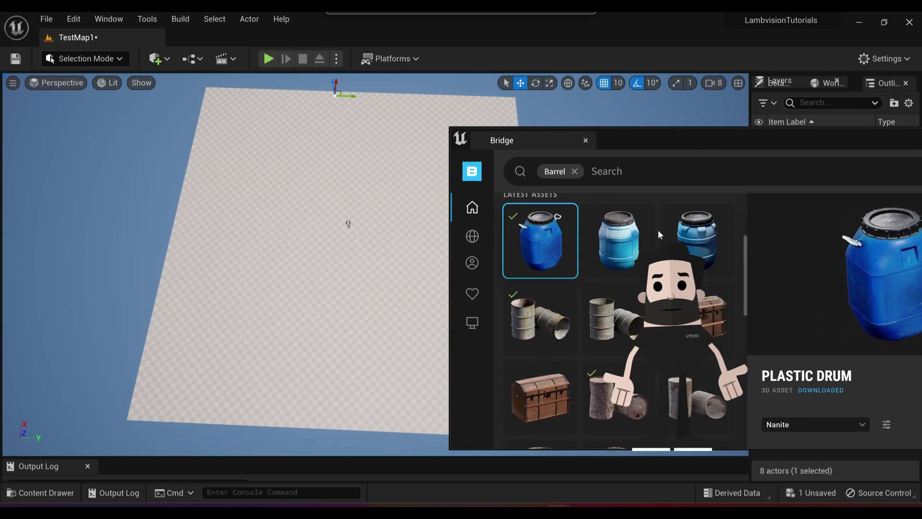
pyautogui.moveTo(533, 317); pyautogui.dragTo(294, 288)
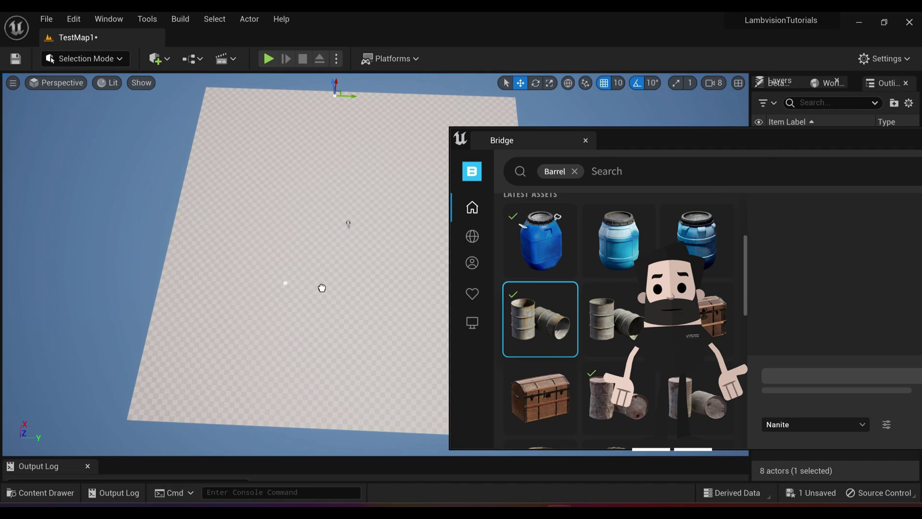
pyautogui.moveTo(322, 288); pyautogui.dragTo(323, 294)
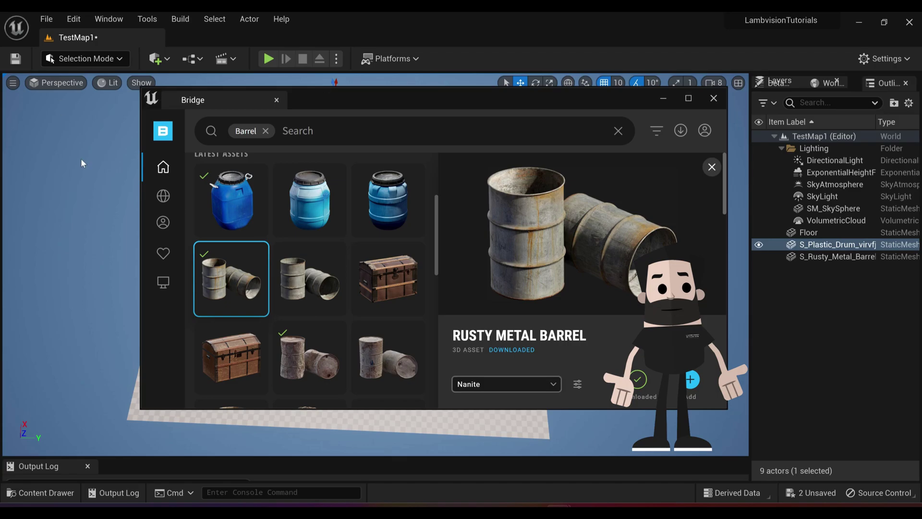
# Check the Leather Wooden Chest's download quality, keep Nanite, and minimize Bridge.
pyautogui.moveTo(235, 218)
pyautogui.click(391, 284)
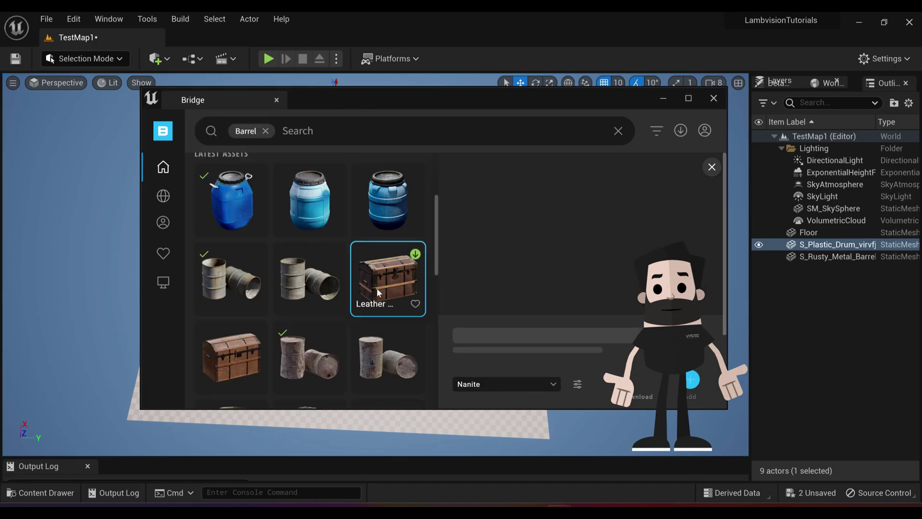
pyautogui.click(502, 384)
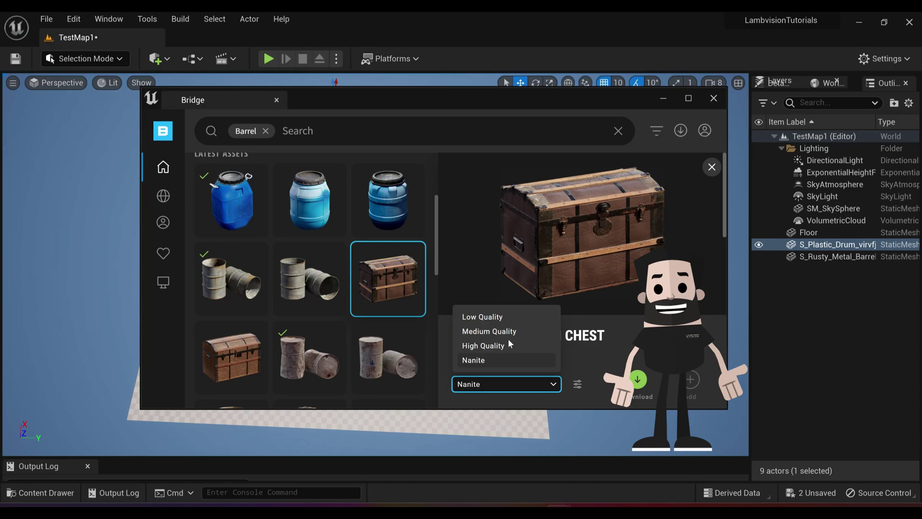
pyautogui.click(512, 382)
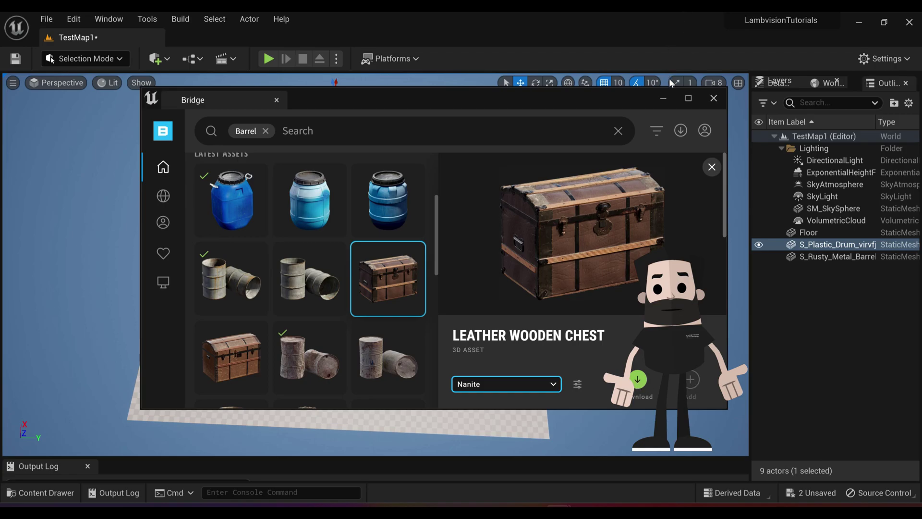
pyautogui.click(668, 97)
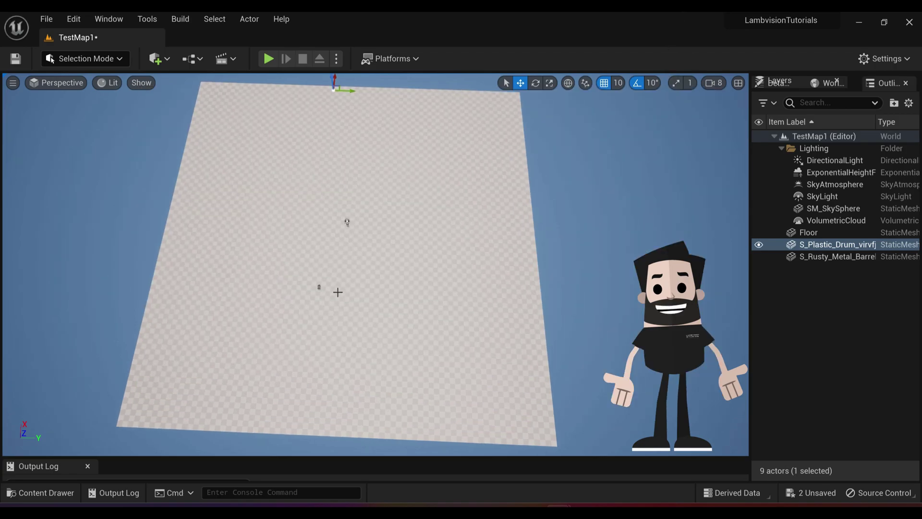
# Look across the floor and frame the Plastic Drum from the Outliner.
pyautogui.moveTo(338, 292); pyautogui.dragTo(461, 338, button='right')
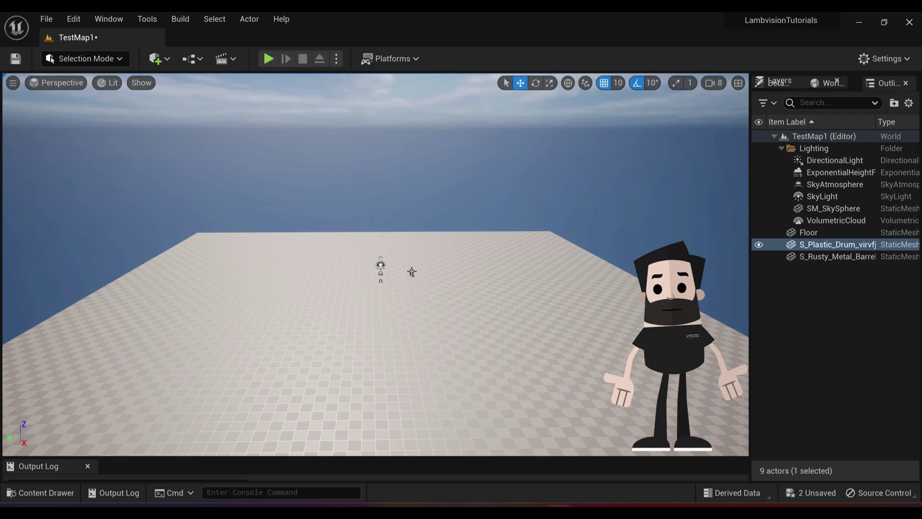
pyautogui.click(856, 257)
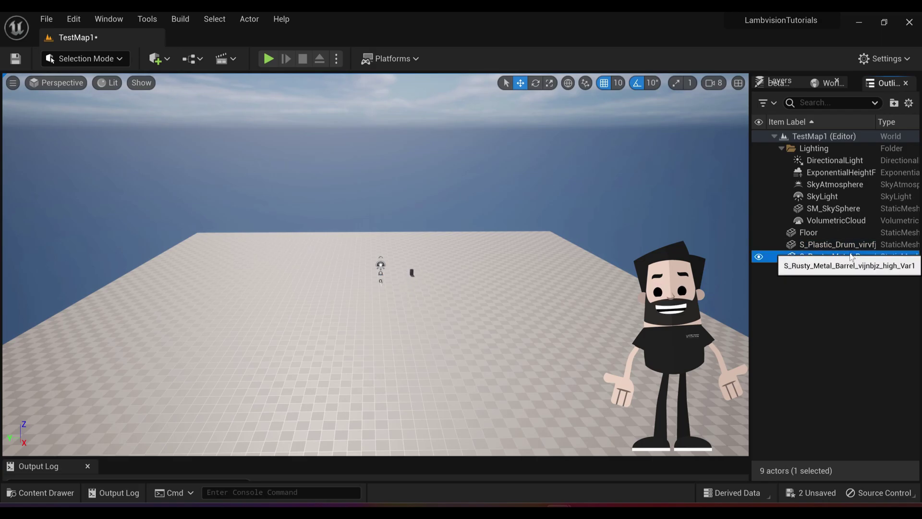
pyautogui.click(856, 245)
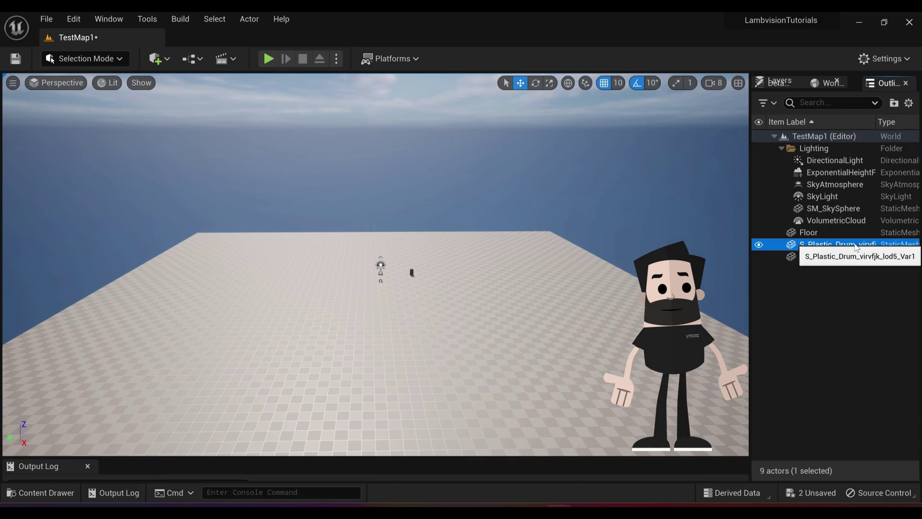
pyautogui.doubleClick(856, 246)
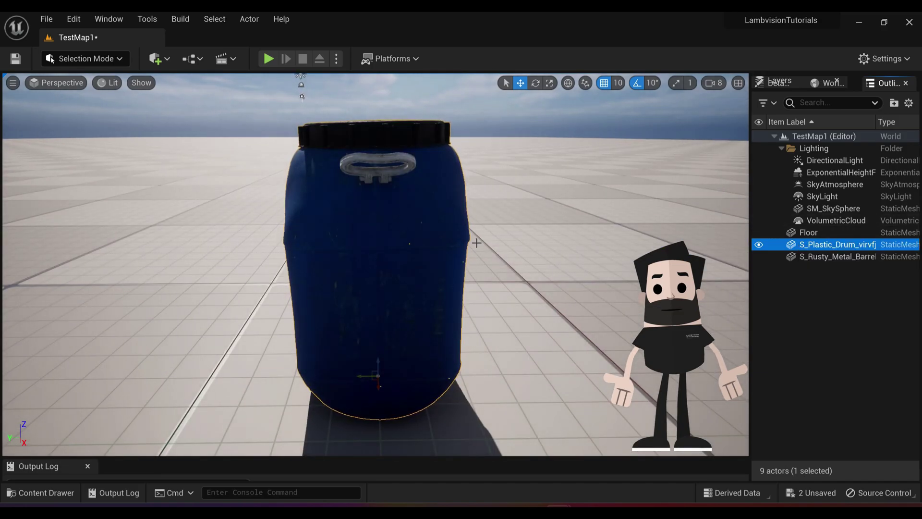
pyautogui.scroll(-5, 494, 261)
pyautogui.scroll(3, 477, 259)
pyautogui.click(529, 286)
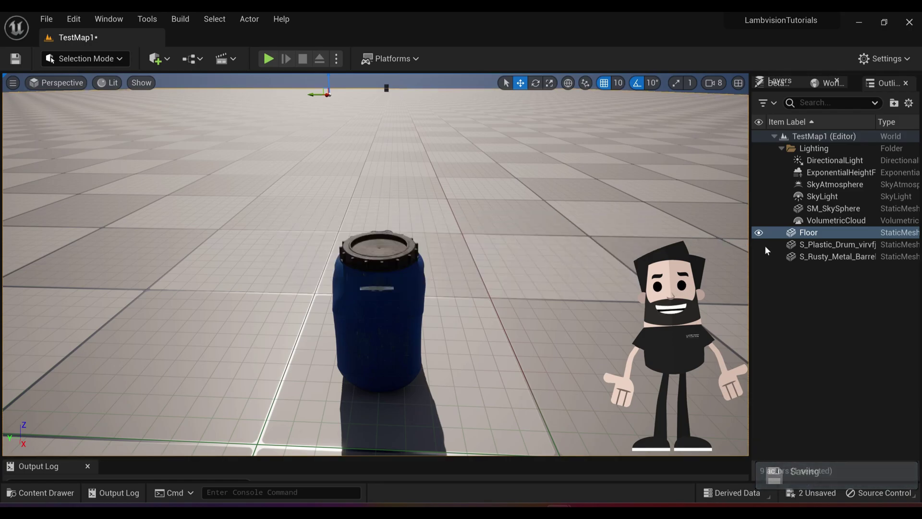
# Frame the Rusty Metal Barrel with F and drag it to a new floor spot.
pyautogui.click(832, 257)
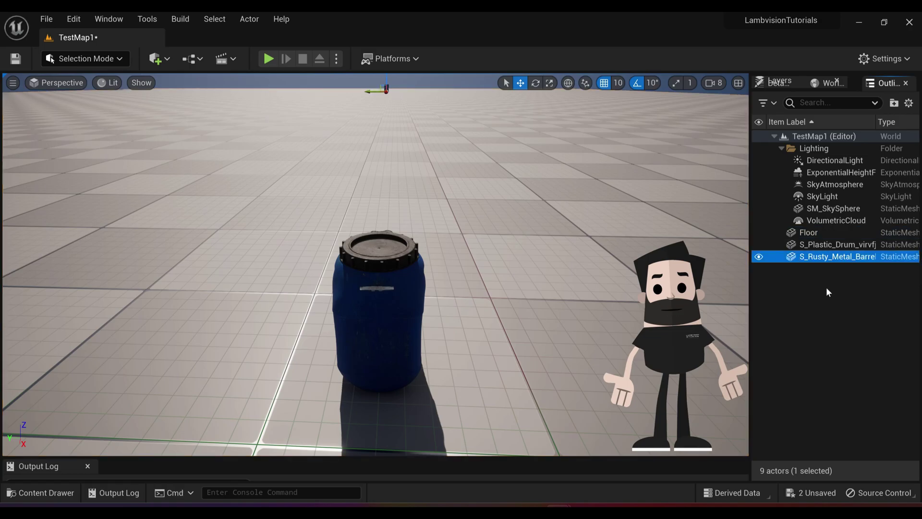
pyautogui.press('f')
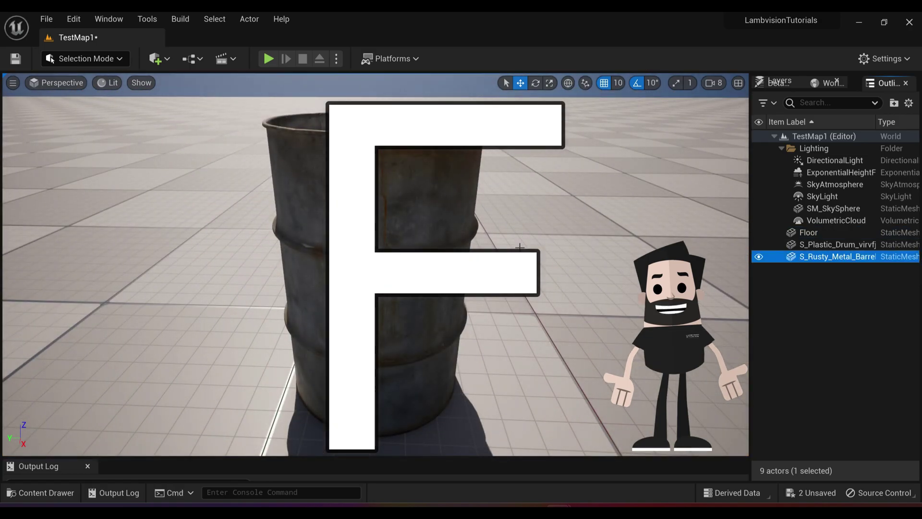
pyautogui.scroll(-5, 480, 269)
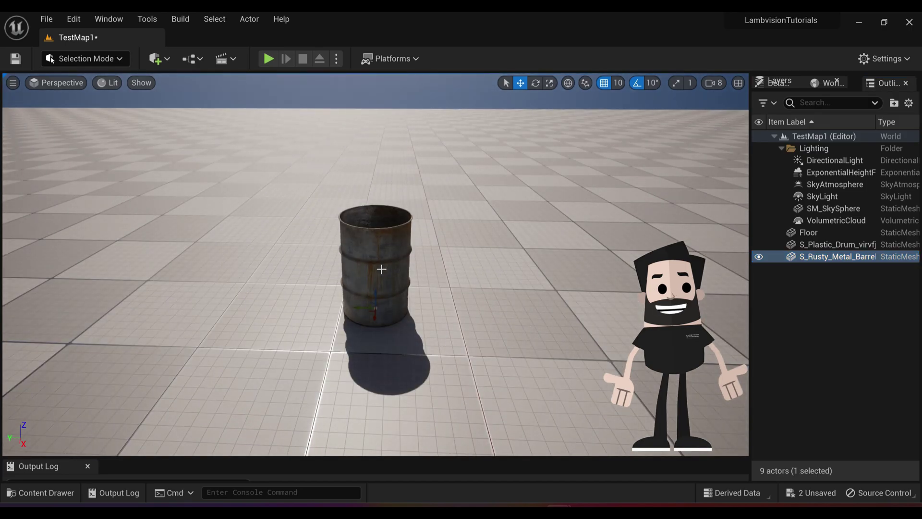
pyautogui.moveTo(360, 309); pyautogui.dragTo(404, 306)
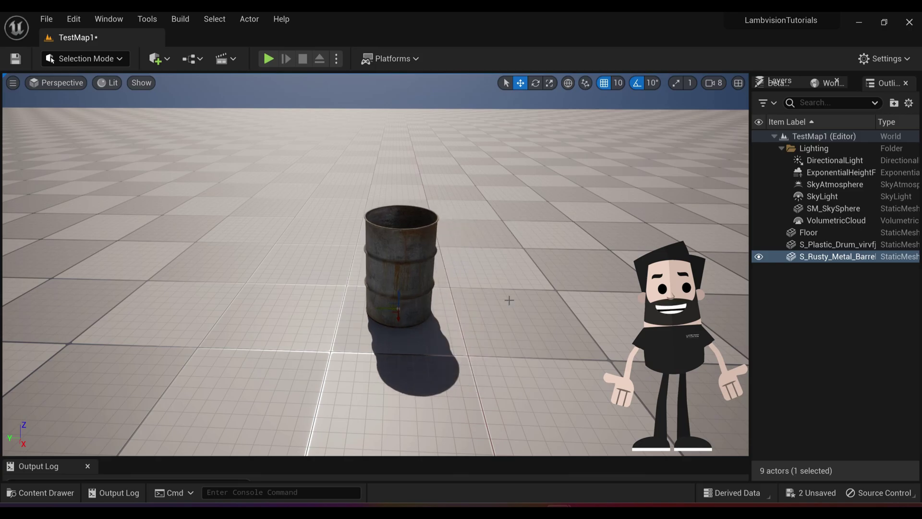